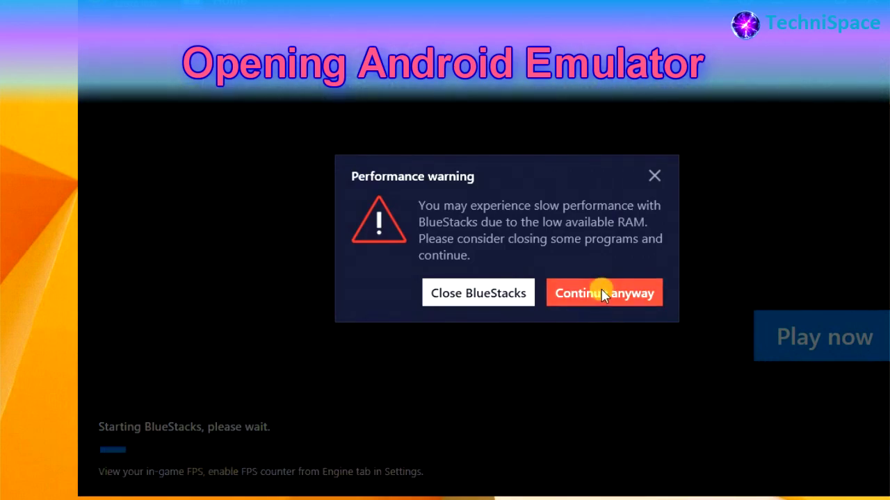
Step: Continue starting BlueStacks despite the low-RAM performance warning
left_click(604, 295)
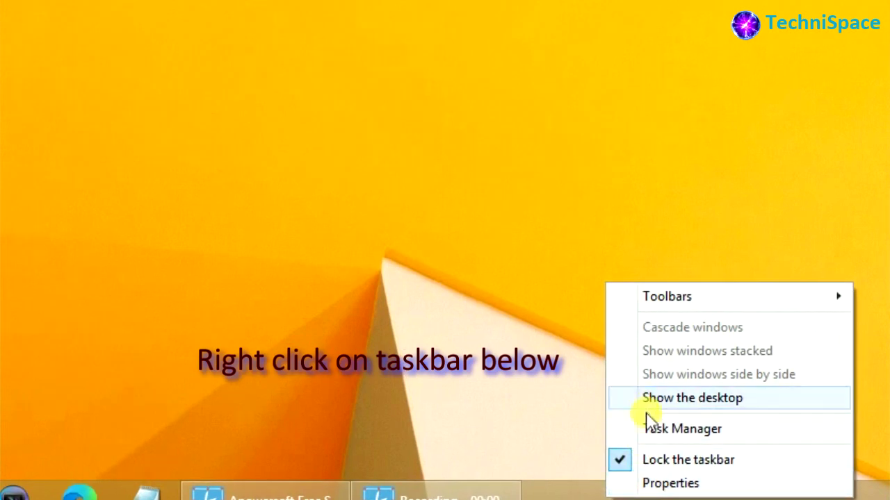
Step: Open Task Manager from the taskbar menu and view the CPU and memory statistics
left_click(653, 429)
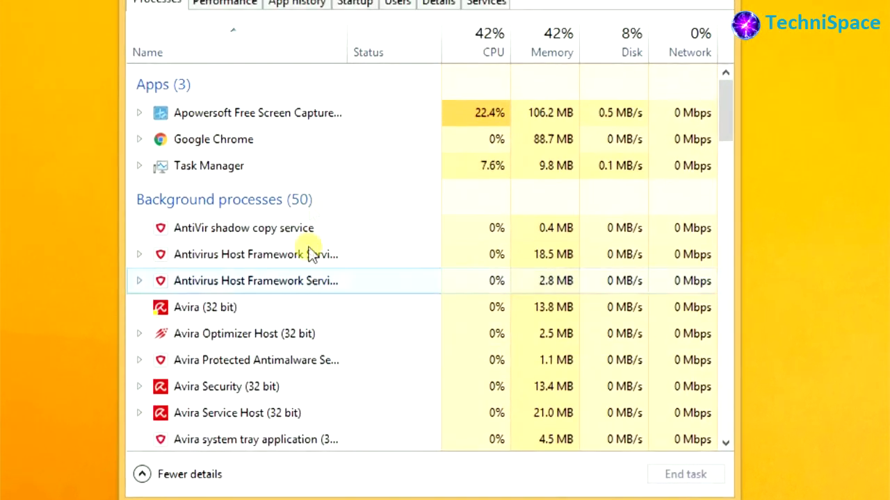
left_click(247, 27)
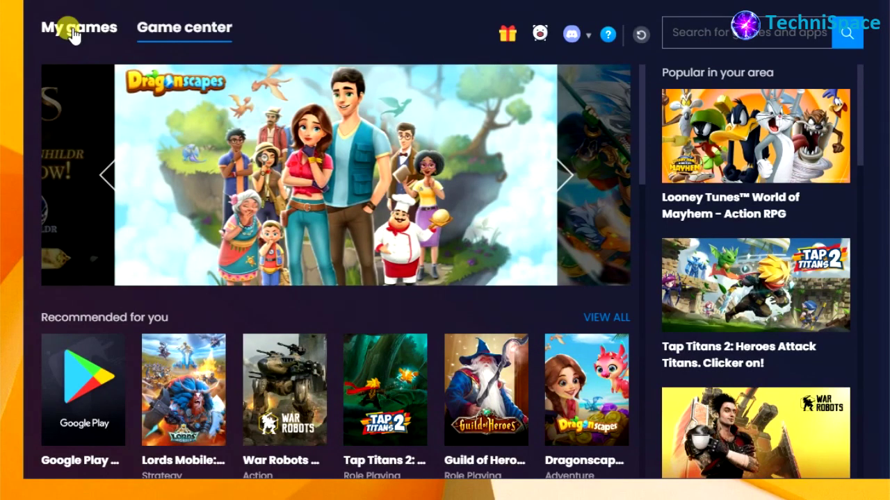
Step: From My games, search Google Play for 'youtube' to confirm the app is installed
left_click(73, 31)
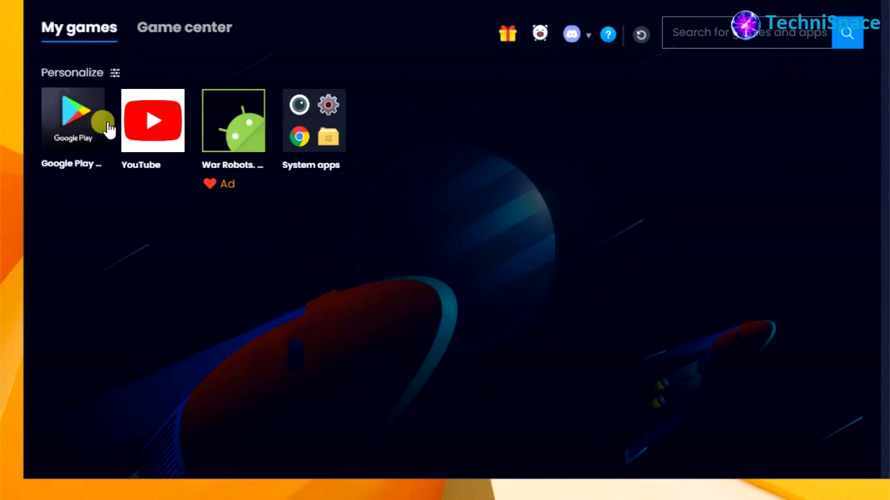
left_click(108, 129)
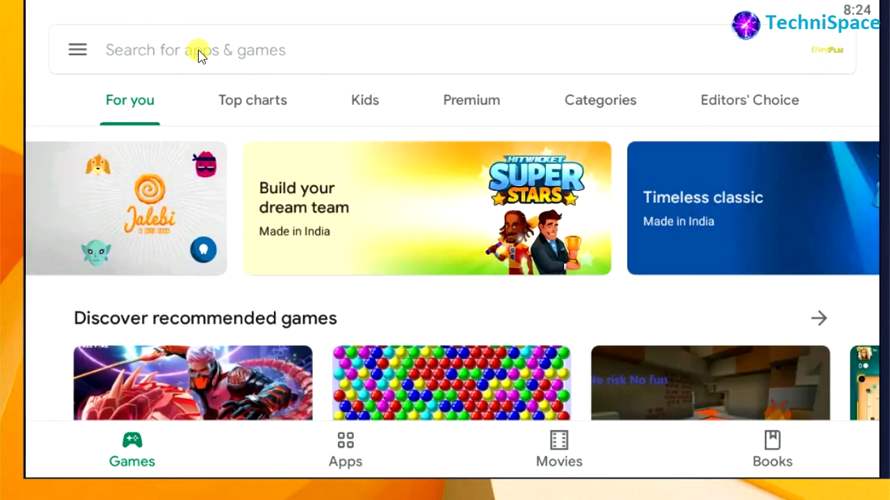
left_click(198, 51)
type("youtube")
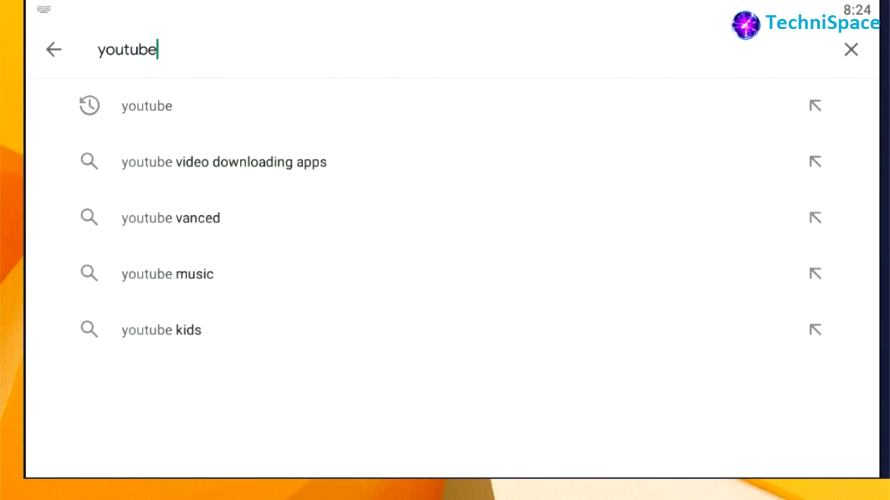
key("Return")
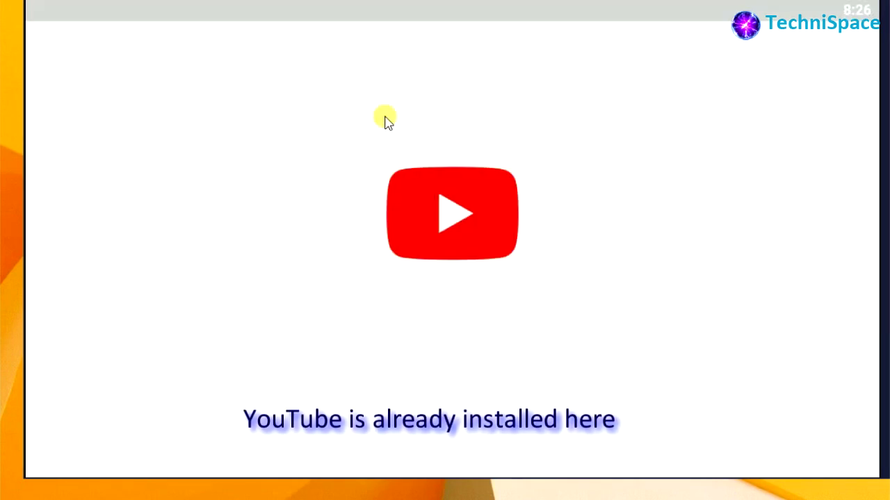
Step: Launch YouTube, start creating a Short, and bring up the gallery of existing videos
left_click(448, 203)
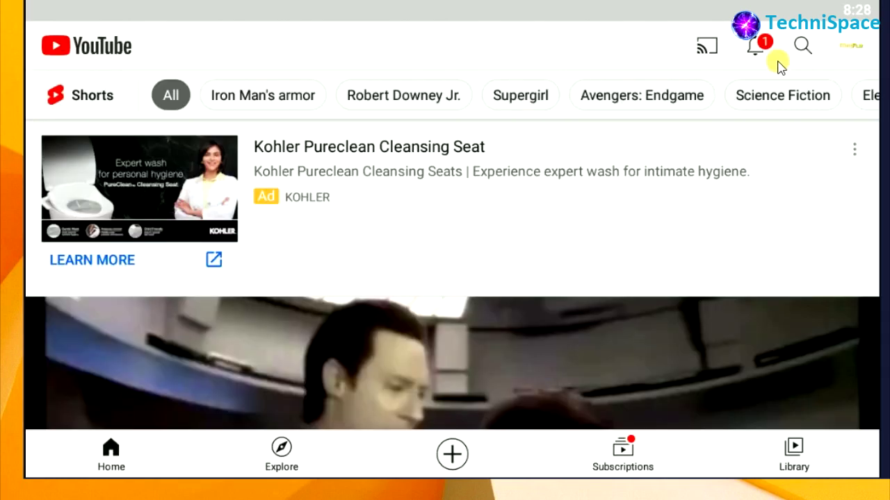
scroll(487, 313, "down", 3)
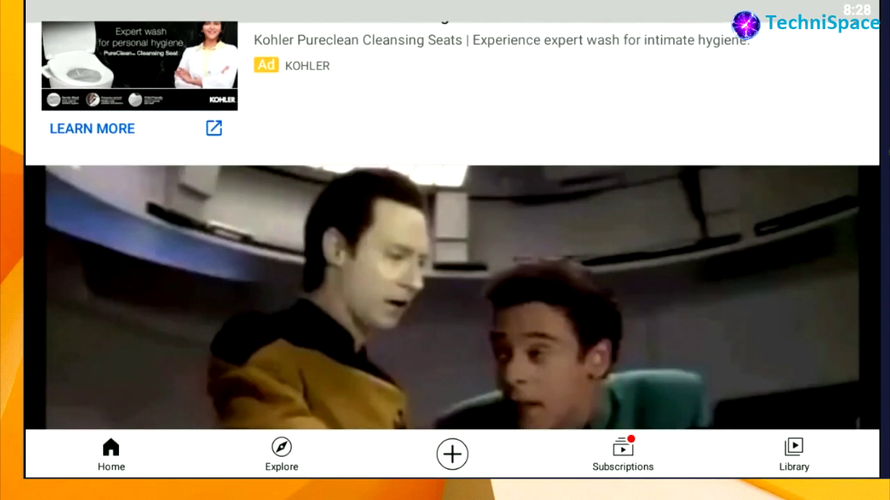
scroll(698, 332, "down", 5)
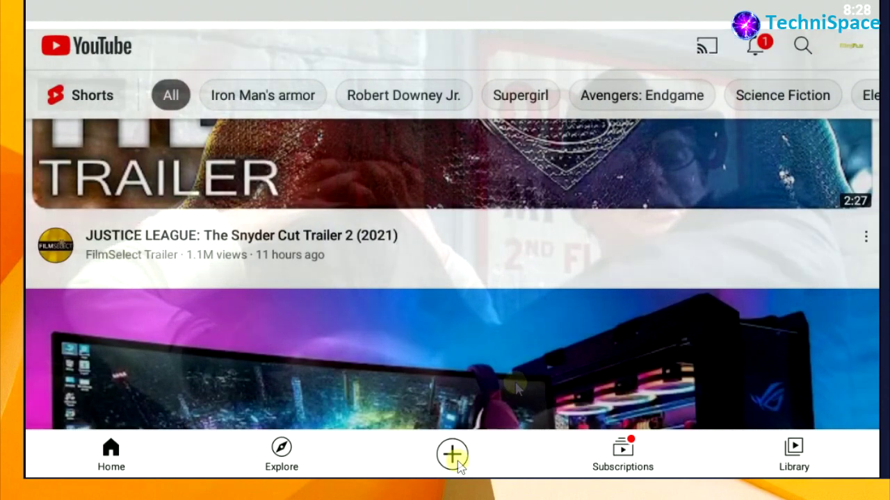
left_click(456, 460)
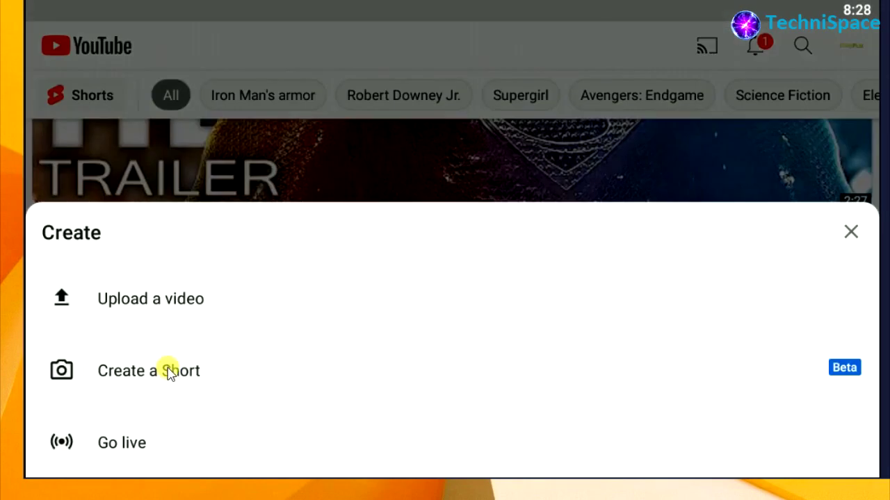
left_click(169, 373)
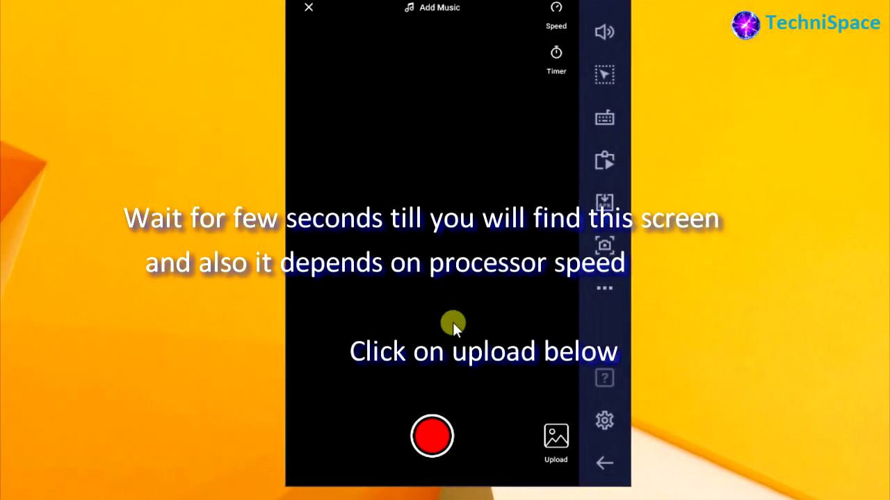
left_click(566, 439)
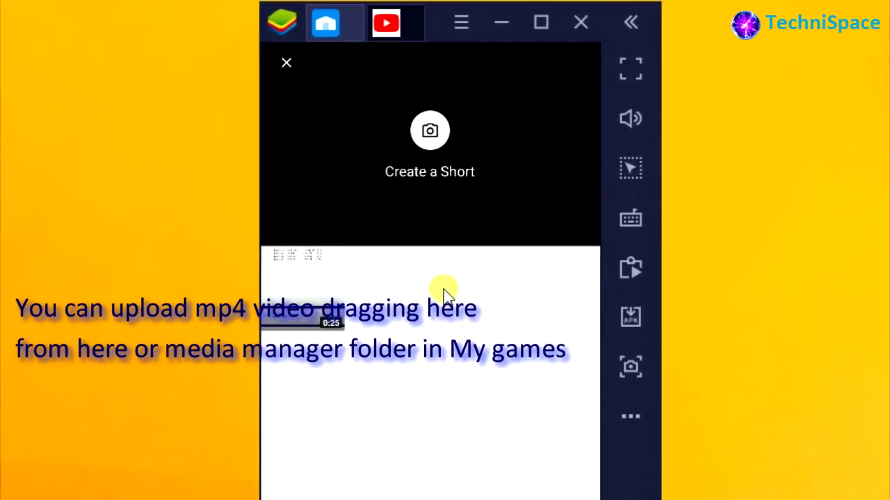
Step: Import 0001-0107.avi from the Windows Short Video folder through Media Manager
left_click(322, 24)
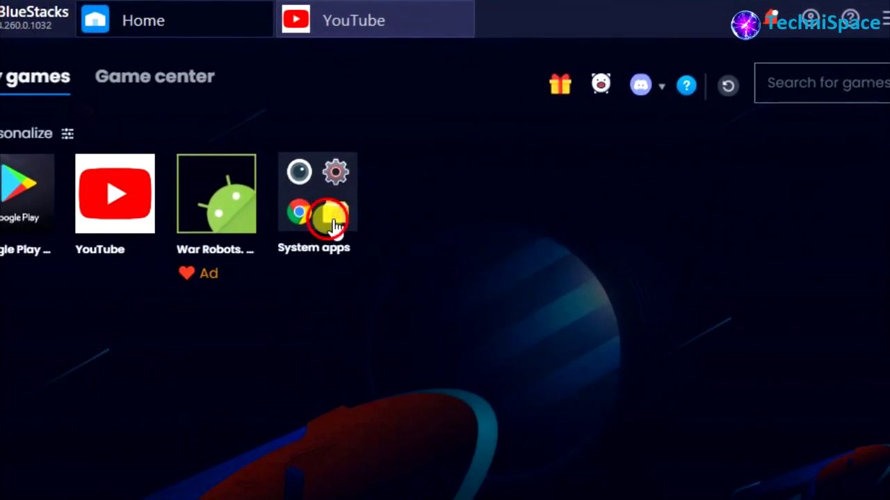
left_click(323, 228)
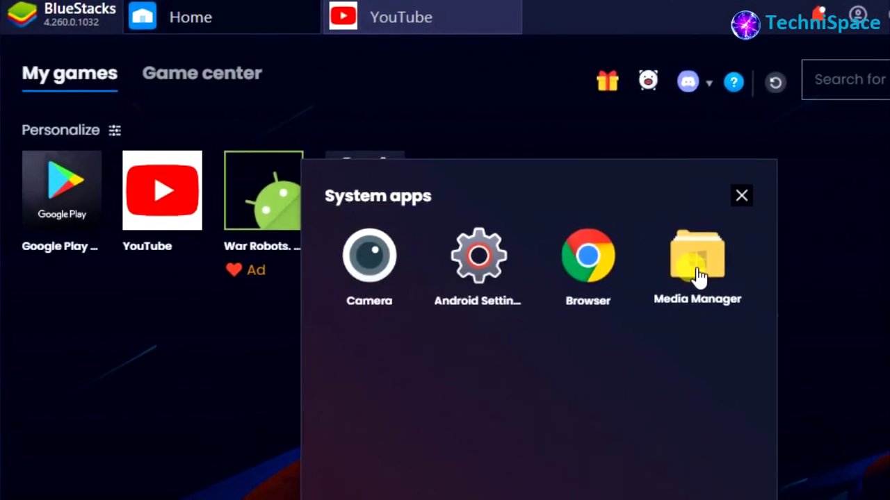
left_click(681, 278)
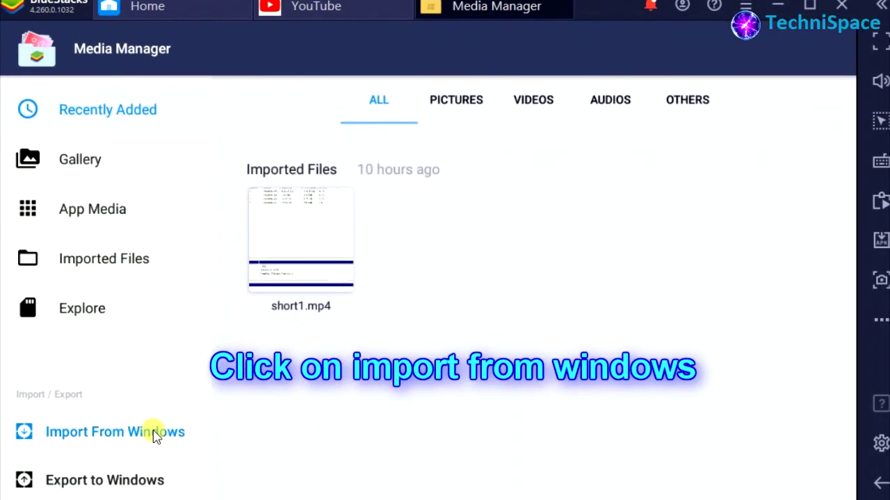
left_click(137, 462)
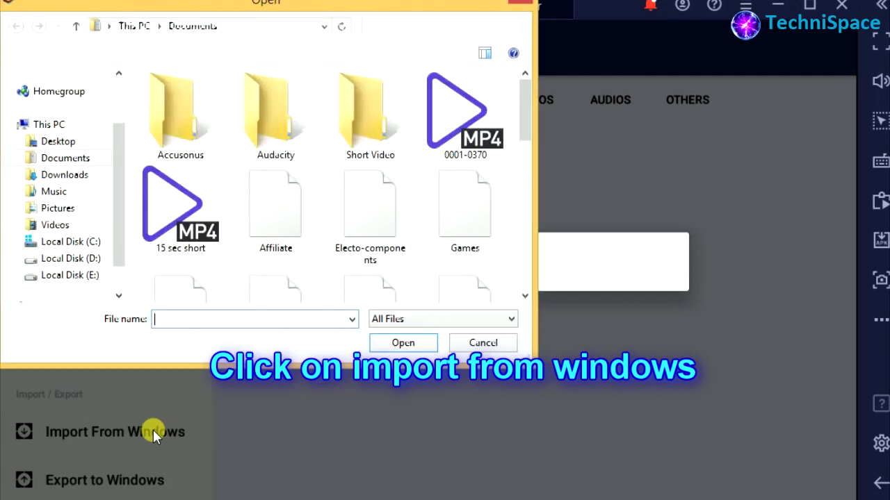
double_click(374, 125)
left_click(169, 125)
left_click(407, 346)
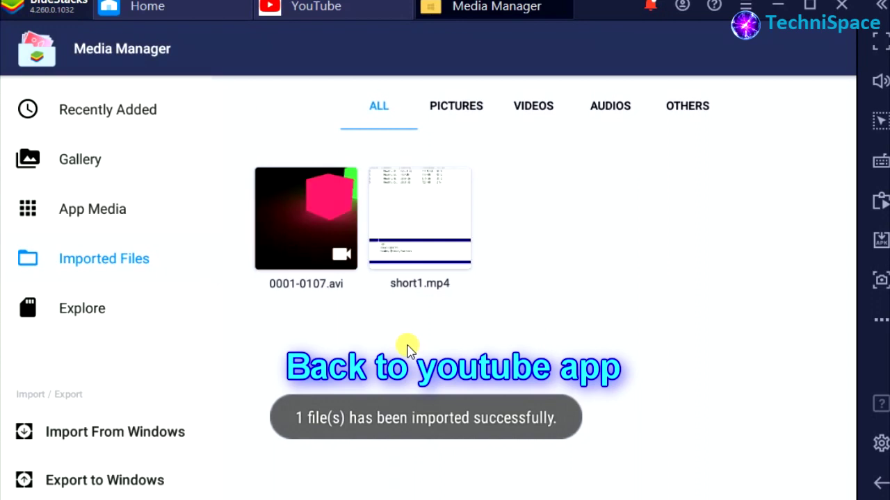
Step: Switch back to the YouTube app
left_click(330, 16)
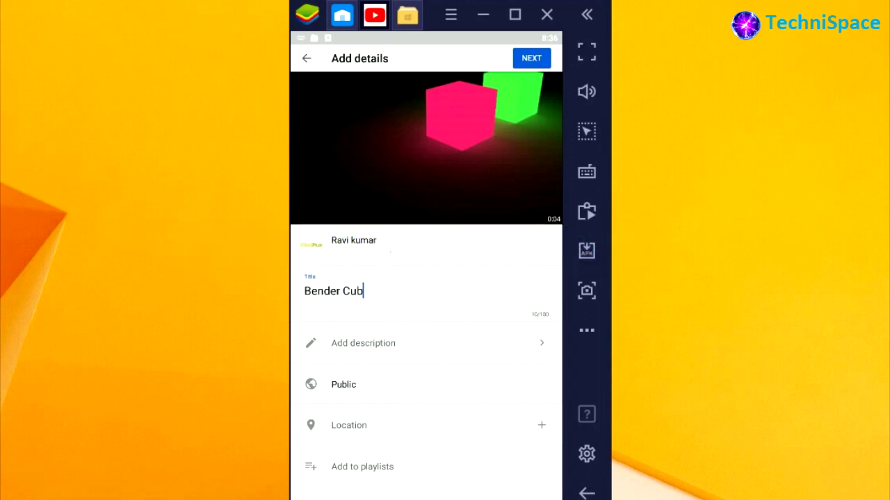
Step: Add the description 'Blender cubes animation' to the Short
left_click(366, 345)
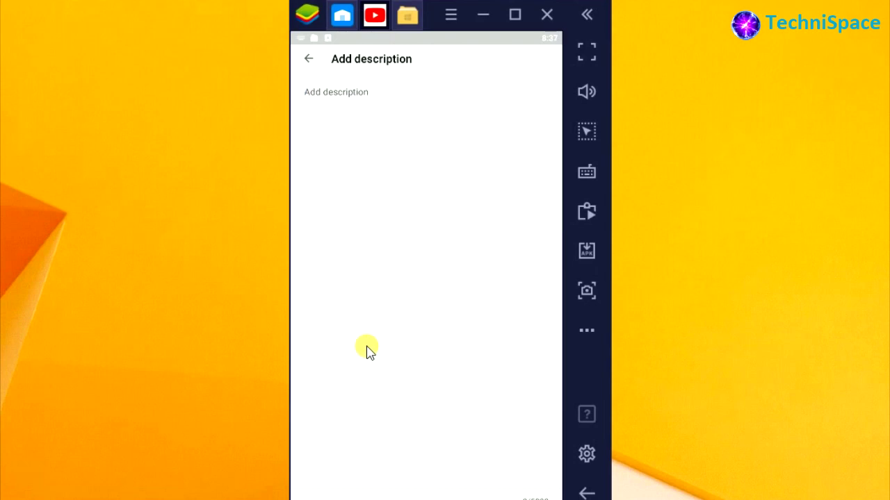
type("B")
key("BackSpace")
type("mation")
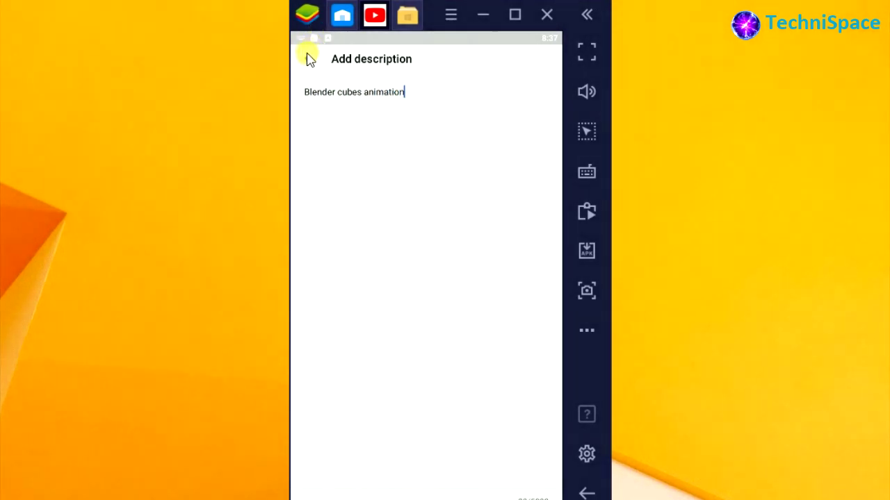
left_click(307, 59)
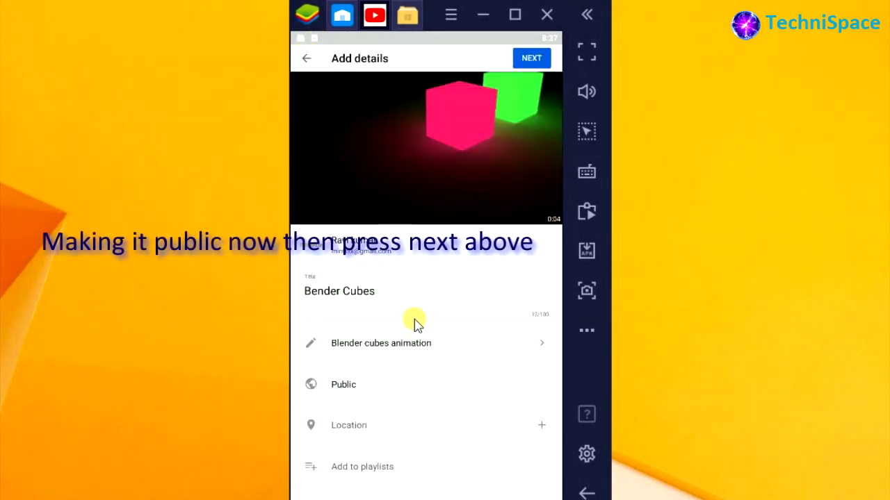
Step: Upload the Short as Public and not made for kids, then view the account page
left_click(348, 386)
left_click(398, 282)
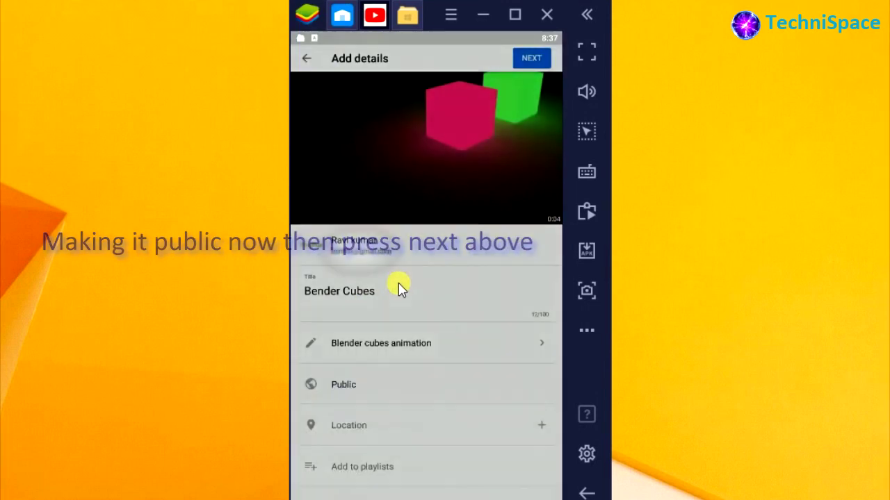
left_click(532, 60)
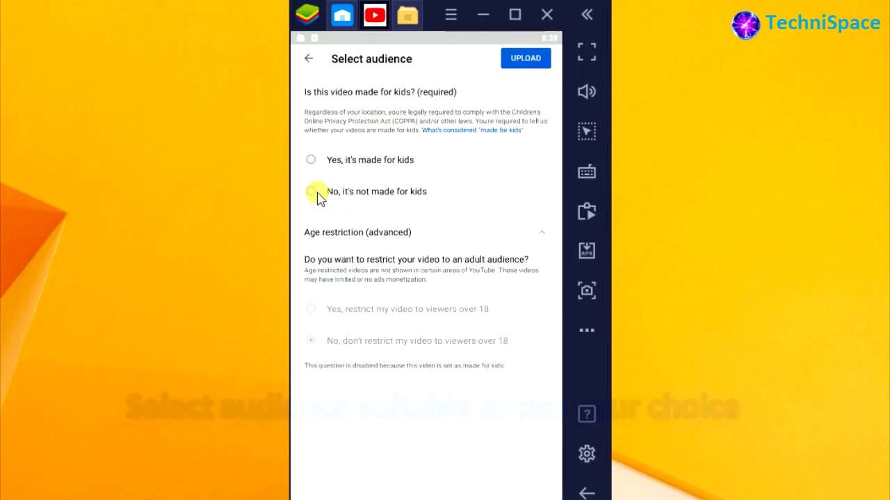
left_click(317, 194)
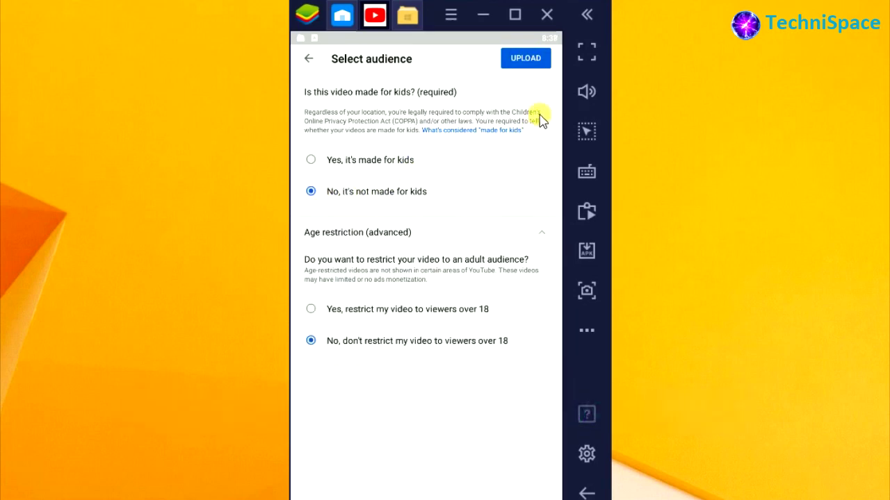
left_click(518, 60)
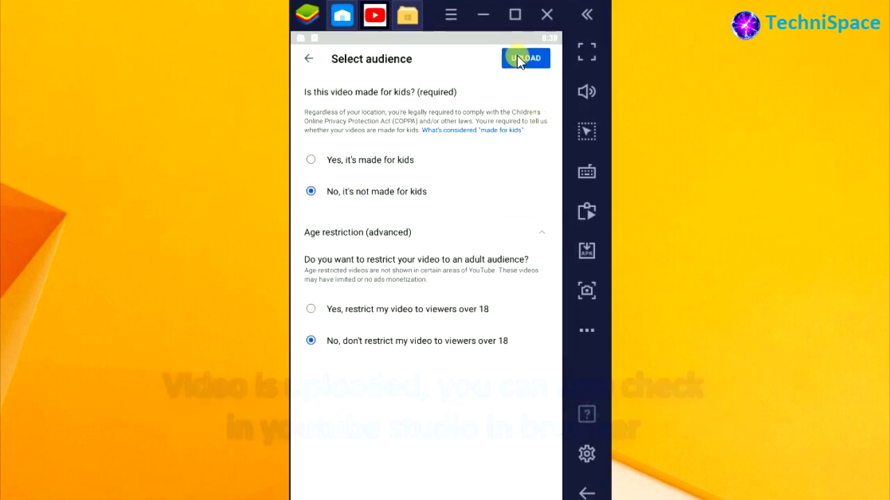
left_click(549, 60)
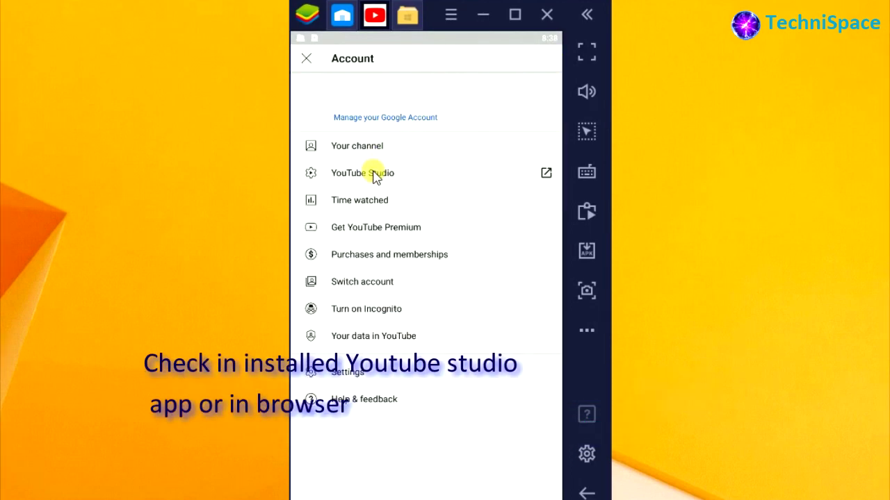
Step: Bring up the YouTube Studio install offer from the Account page and dismiss it
left_click(376, 175)
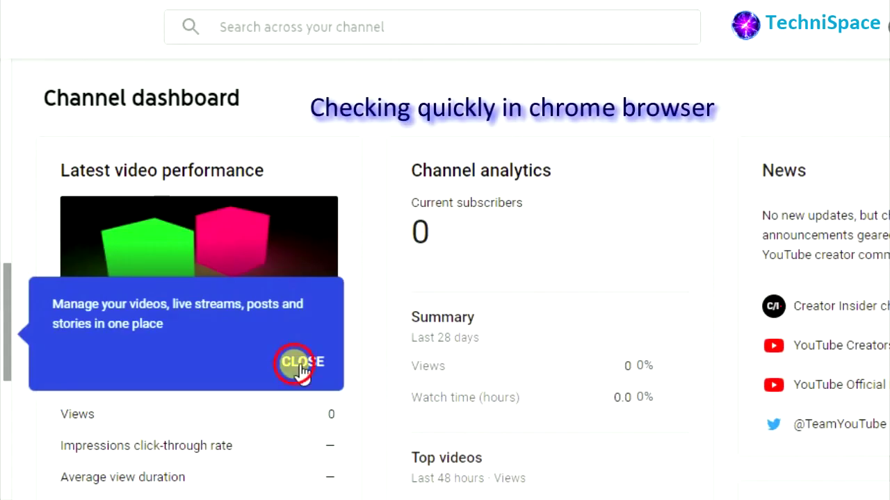
left_click(301, 368)
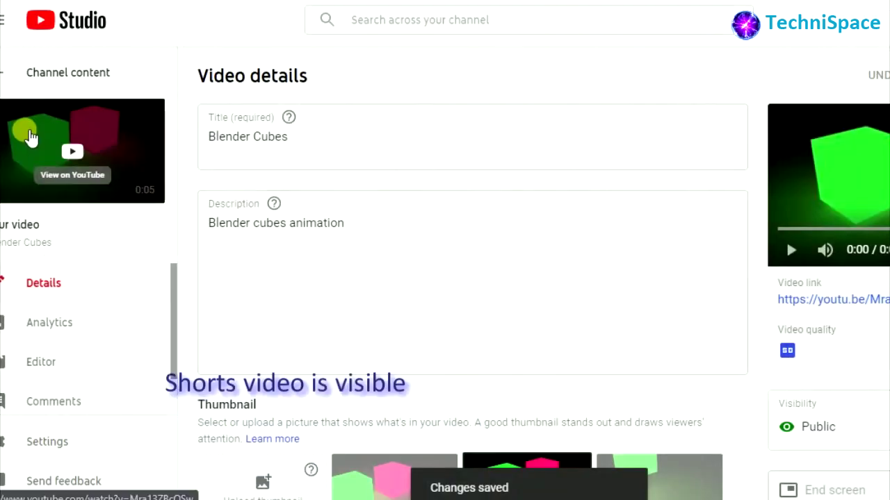
Step: List the channel's uploads in Channel content and inspect the newest upload's details
left_click(5, 79)
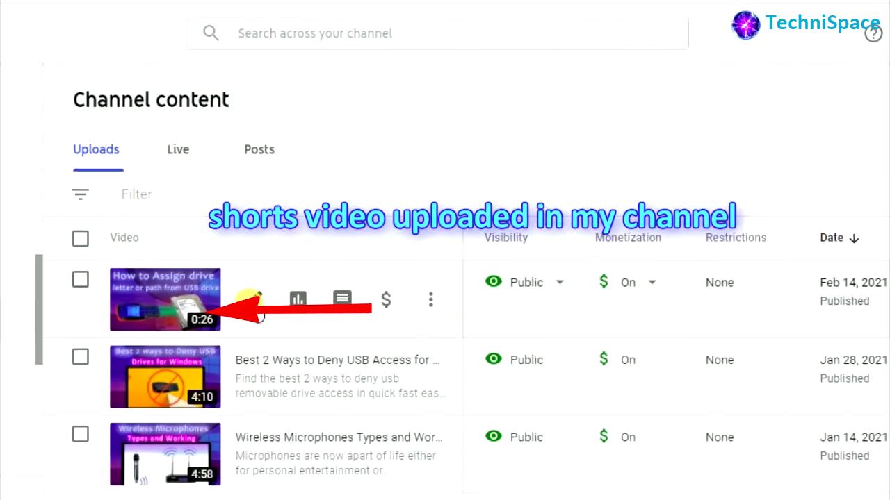
left_click(206, 306)
scroll(328, 298, "down", 1)
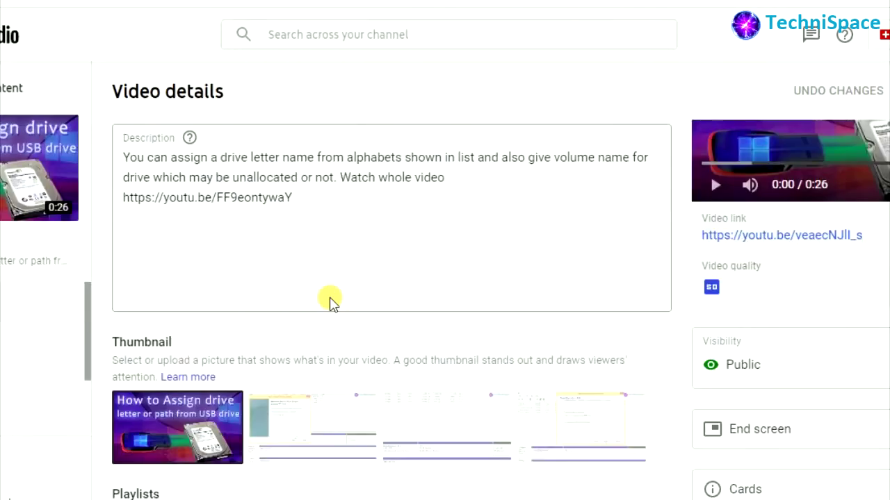
scroll(332, 301, "up", 1)
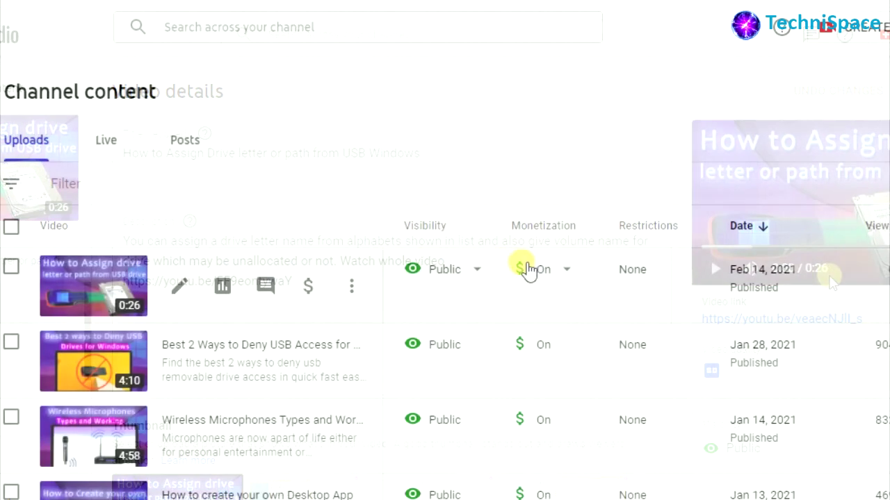